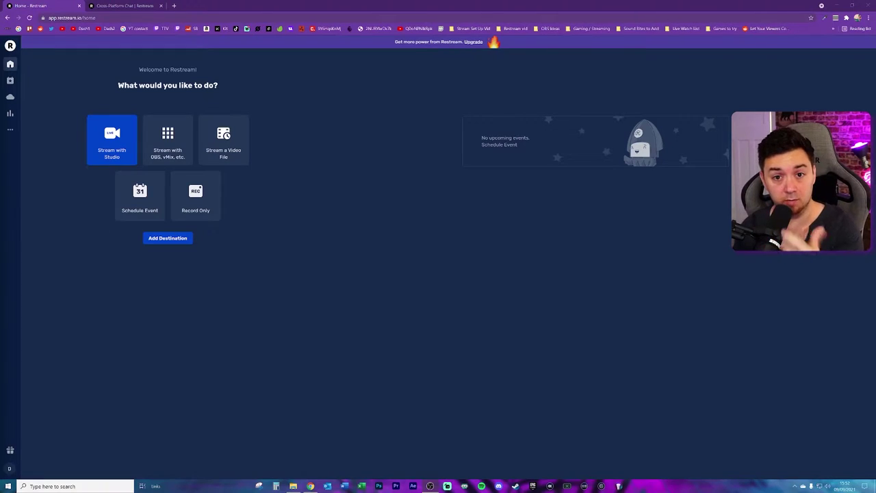
# - Open Studio from the Restream home page and connect Twitch as a streaming destination
pyautogui.click(71, 17)
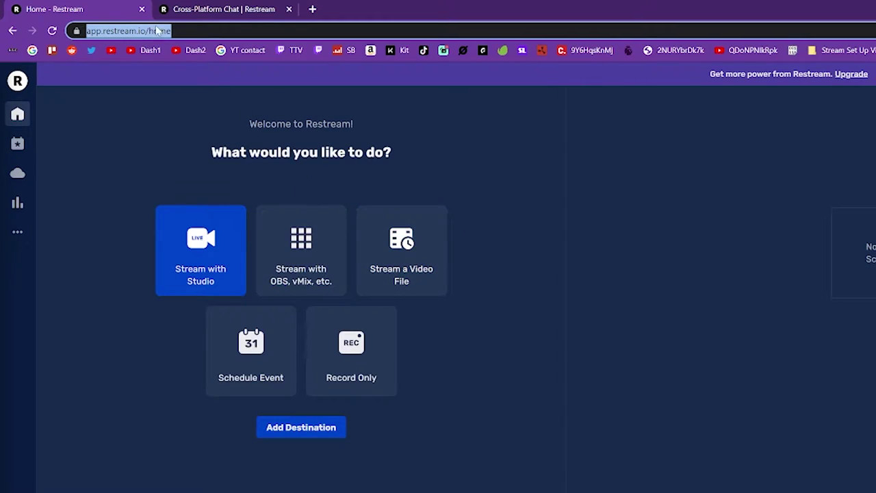
pyautogui.click(188, 276)
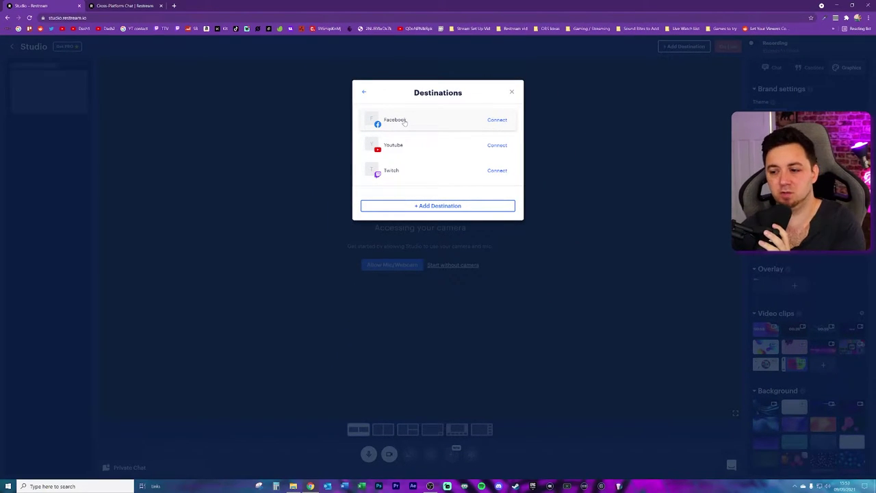
pyautogui.click(397, 170)
pyautogui.click(425, 374)
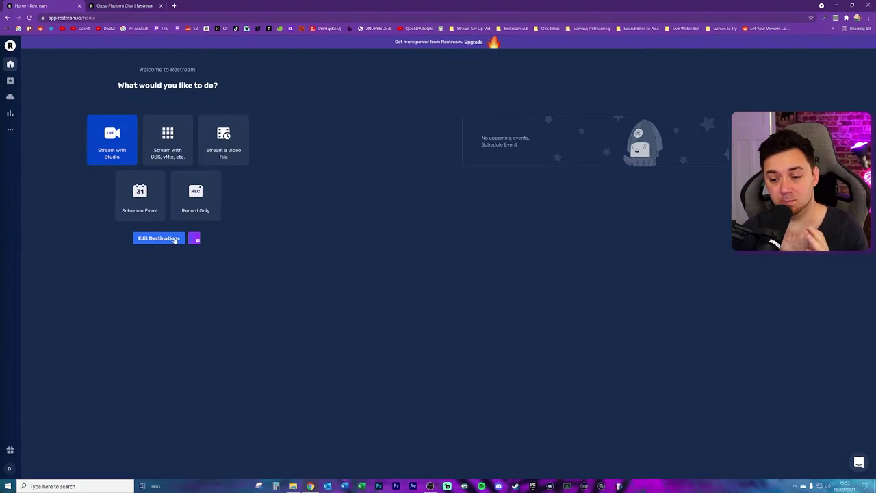
# - Look through Studio's graphics, captions and chat sections
pyautogui.click(163, 239)
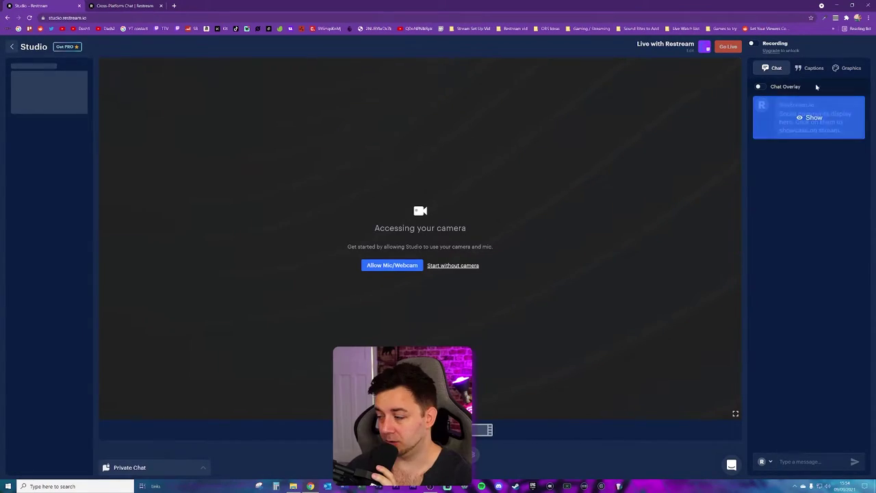
pyautogui.click(851, 67)
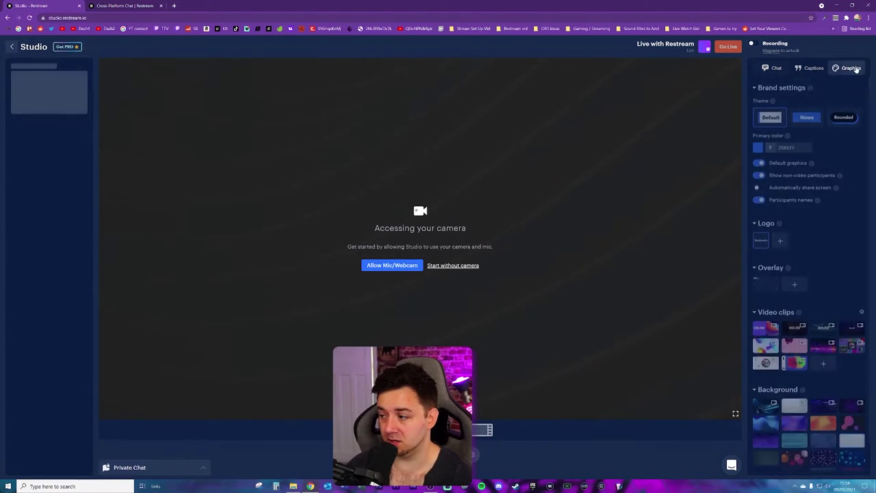
pyautogui.click(807, 69)
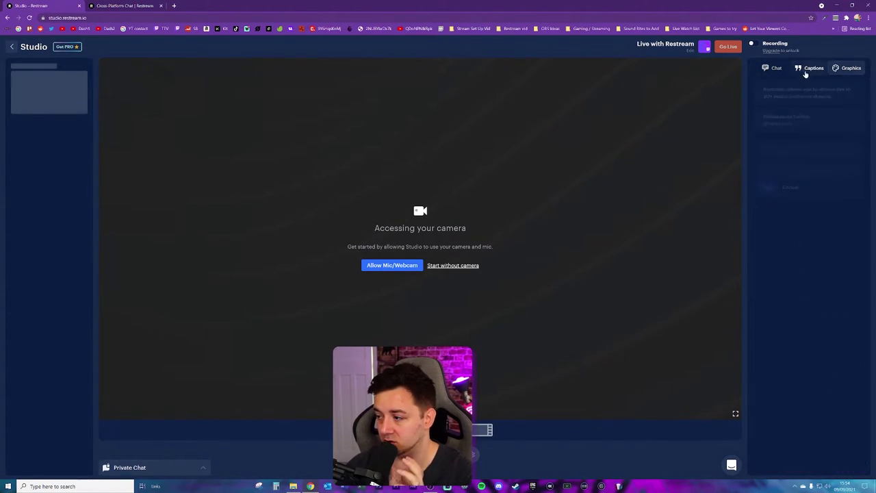
pyautogui.click(775, 67)
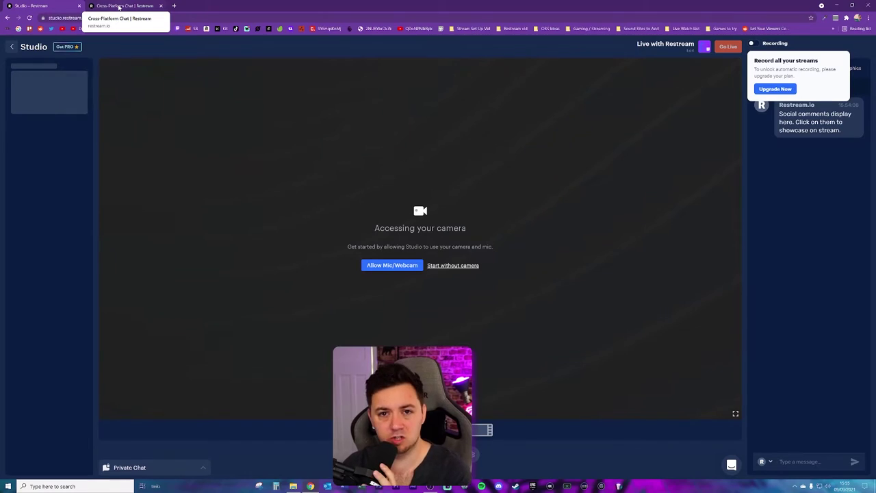
# - Switch to the Cross-Platform Chat page and launch the installed Restream Chat desktop app
pyautogui.click(118, 7)
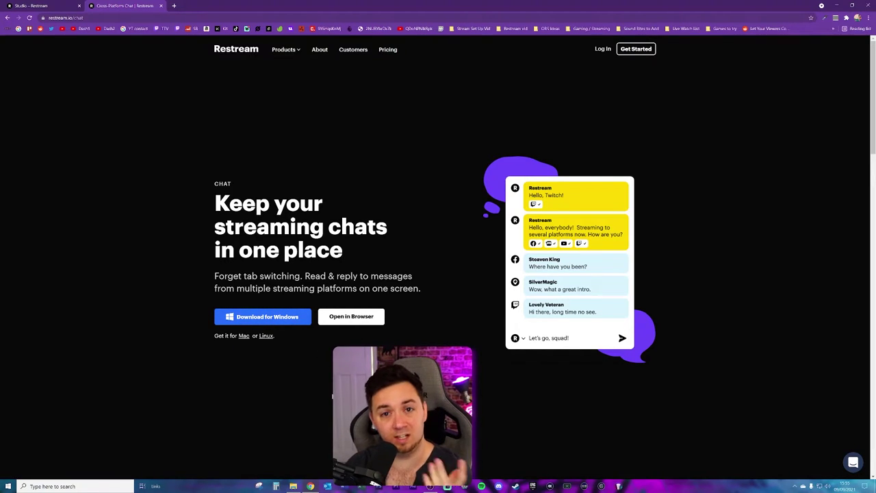
pyautogui.click(8, 486)
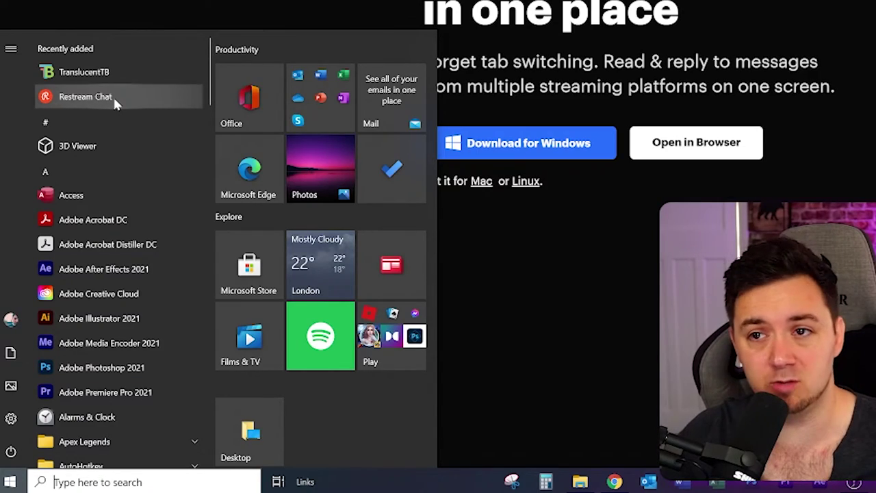
pyautogui.click(112, 96)
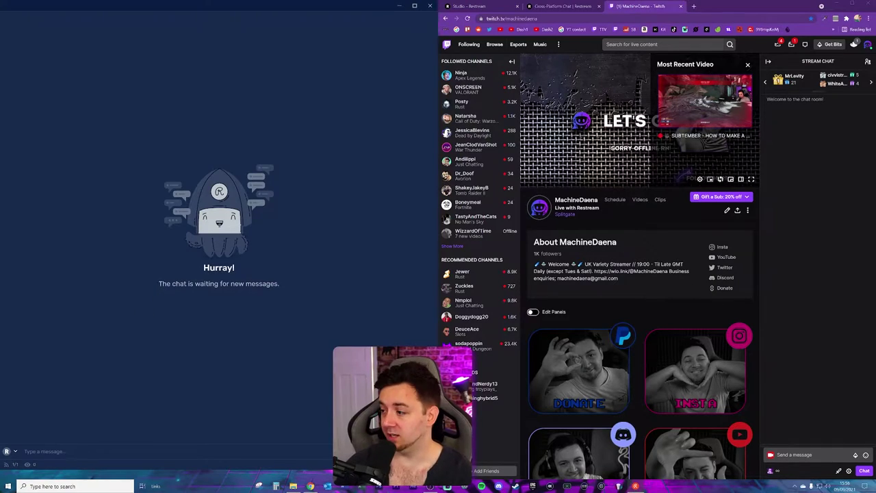
# - Send the message "Test" in the Twitch channel's stream chat and check it in Restream Chat
pyautogui.click(794, 455)
pyautogui.write('Tes')
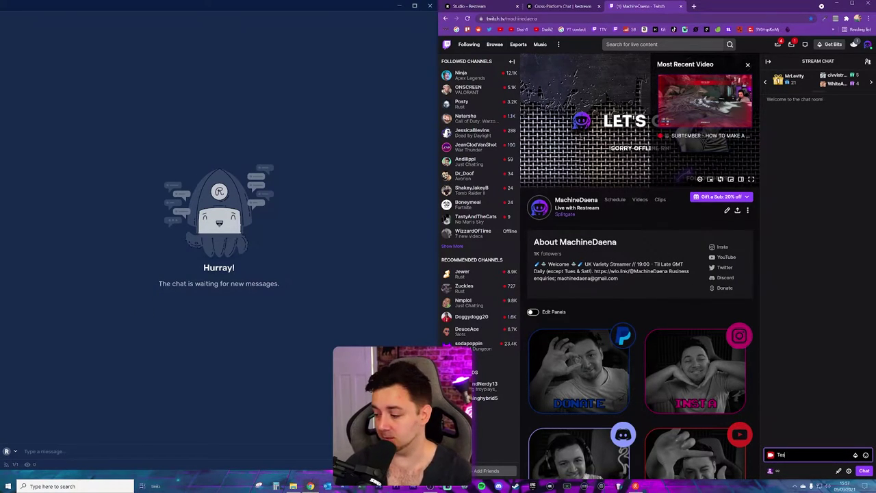
pyautogui.write('t')
pyautogui.press('Return')
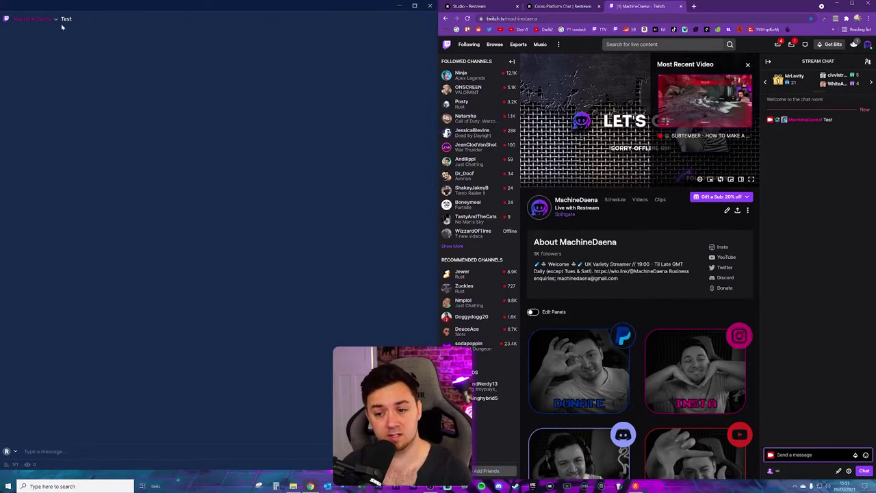
pyautogui.click(56, 23)
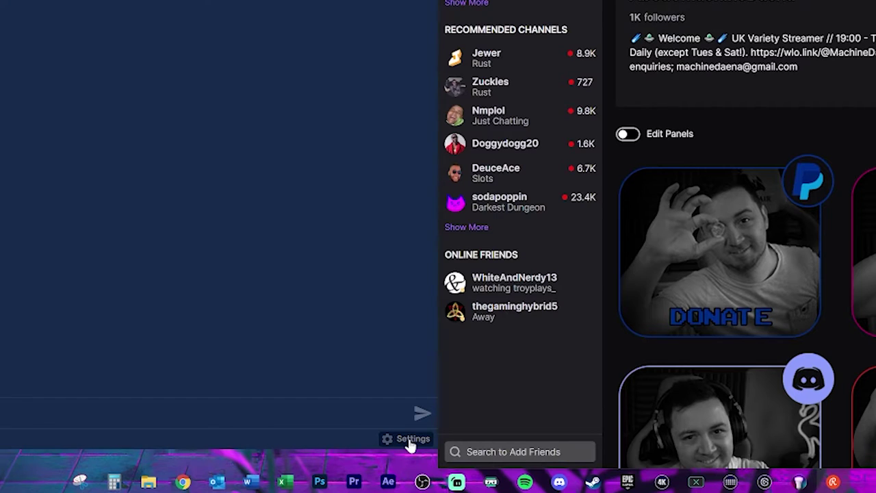
# - Open Restream Chat's Embed in stream settings and set the message alignment to Bottom
pyautogui.click(411, 444)
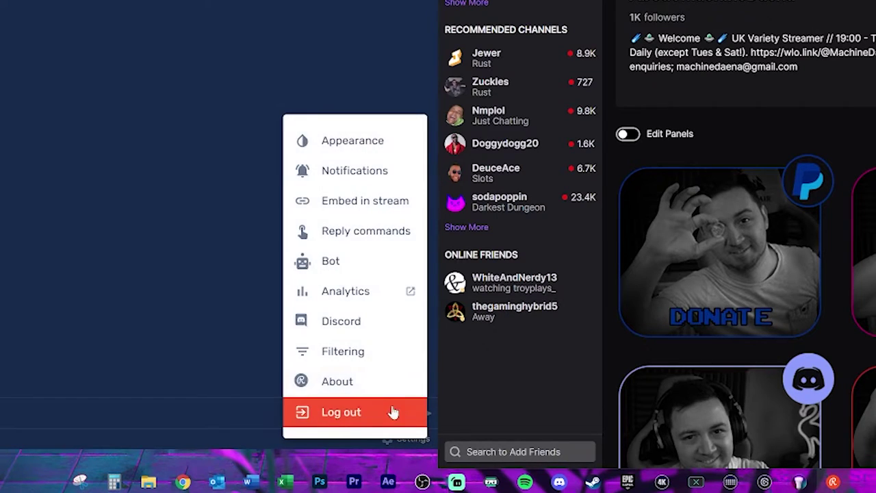
pyautogui.click(376, 145)
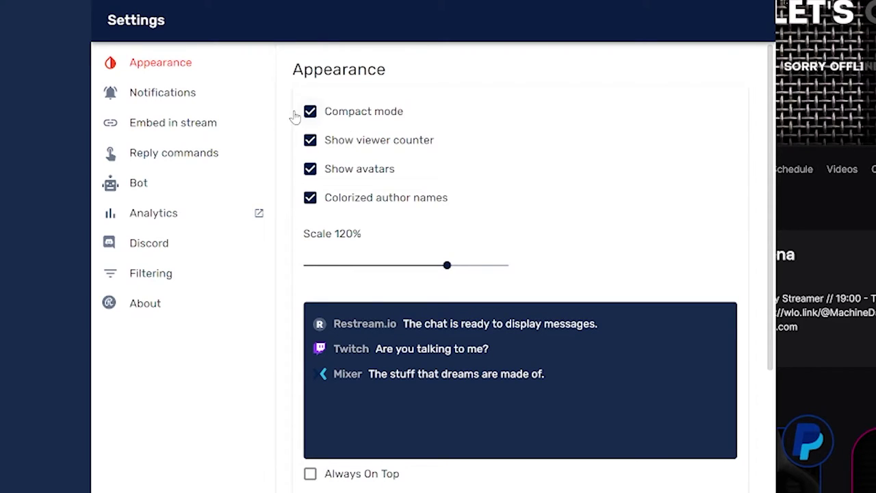
pyautogui.click(203, 131)
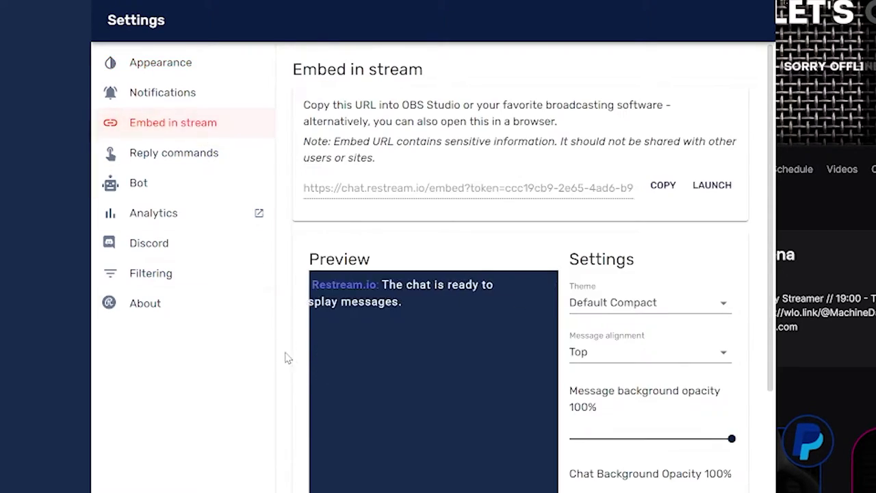
pyautogui.click(638, 354)
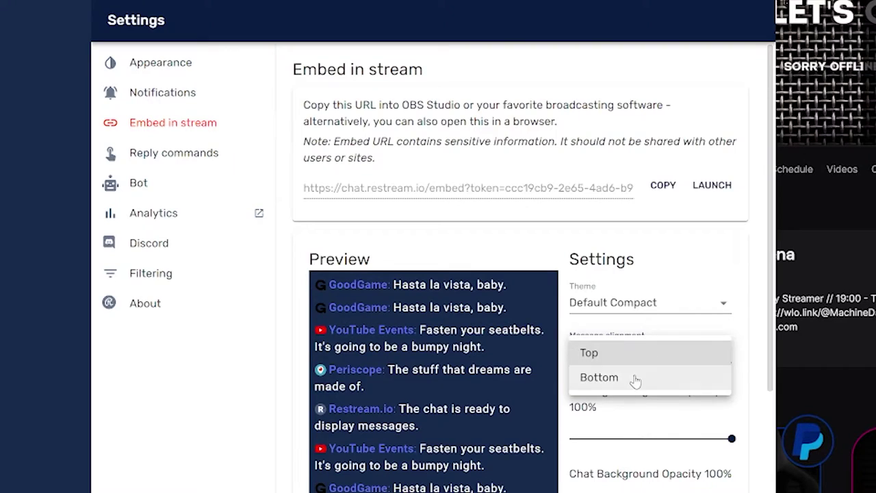
pyautogui.click(635, 380)
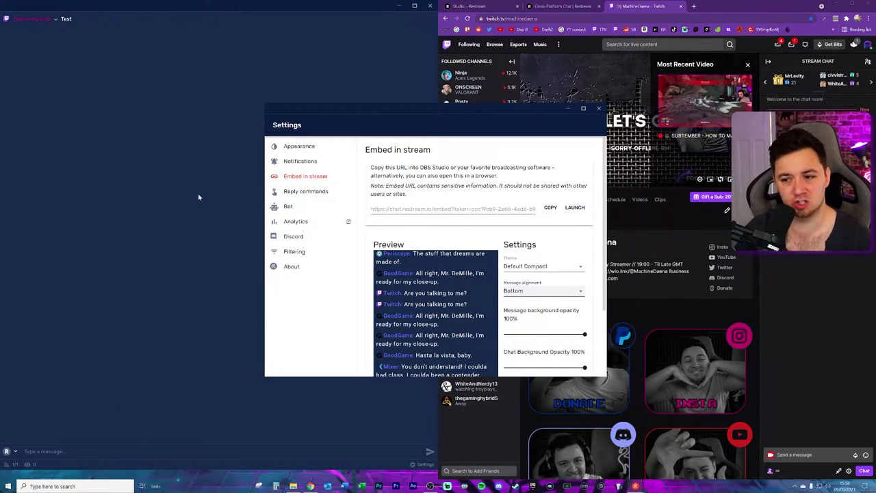
# - Copy the token-bearing chat embed URL and load it in a separate browser window placed beside the Twitch channel
pyautogui.click(550, 208)
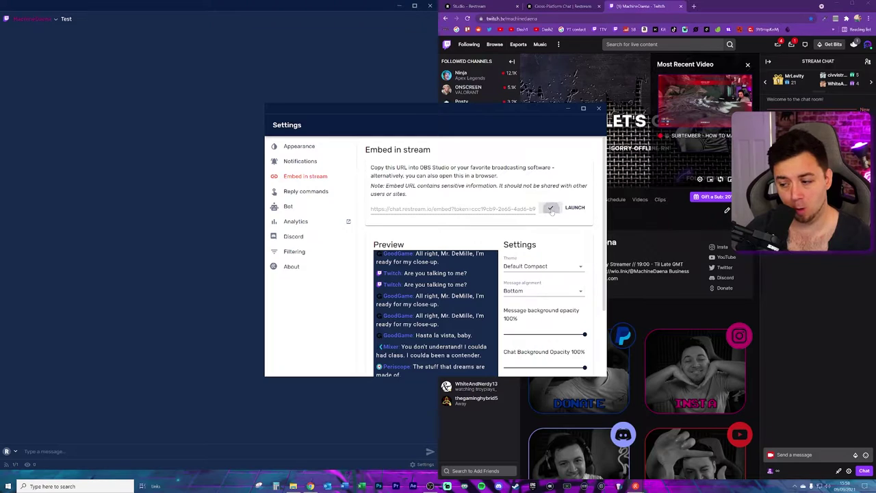
pyautogui.click(693, 6)
pyautogui.moveTo(726, 7); pyautogui.dragTo(185, 51)
pyautogui.hotkey('ctrl', 'v')
pyautogui.press('Return')
pyautogui.press('super+Left')
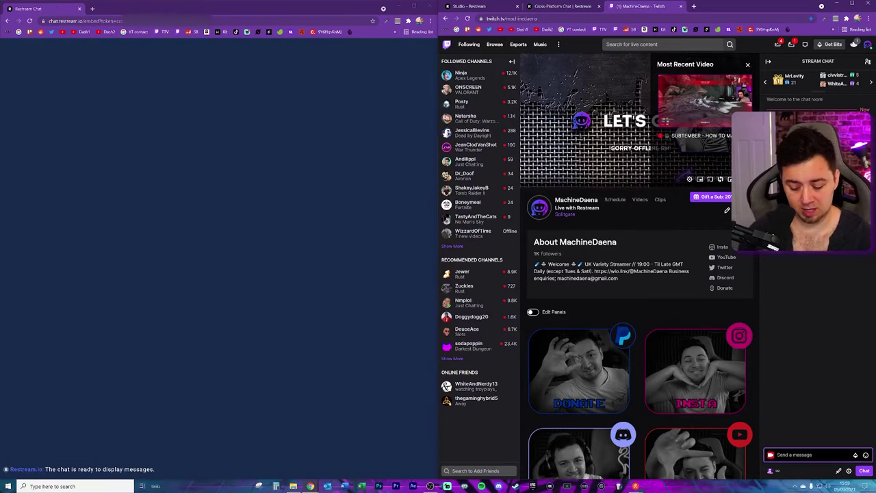
# - Send the messages "Goose" and "Test" in the Twitch stream chat
pyautogui.click(808, 454)
pyautogui.write('Goo')
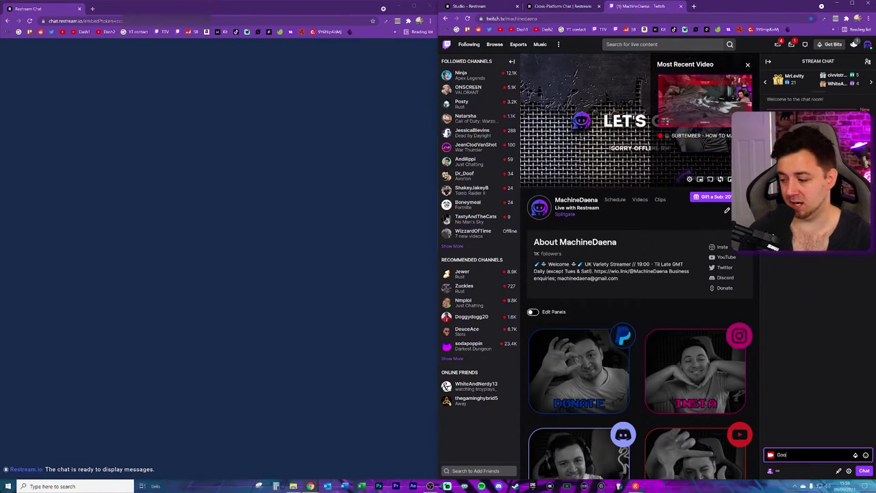
pyautogui.write('se')
pyautogui.press('Return')
pyautogui.write('Test')
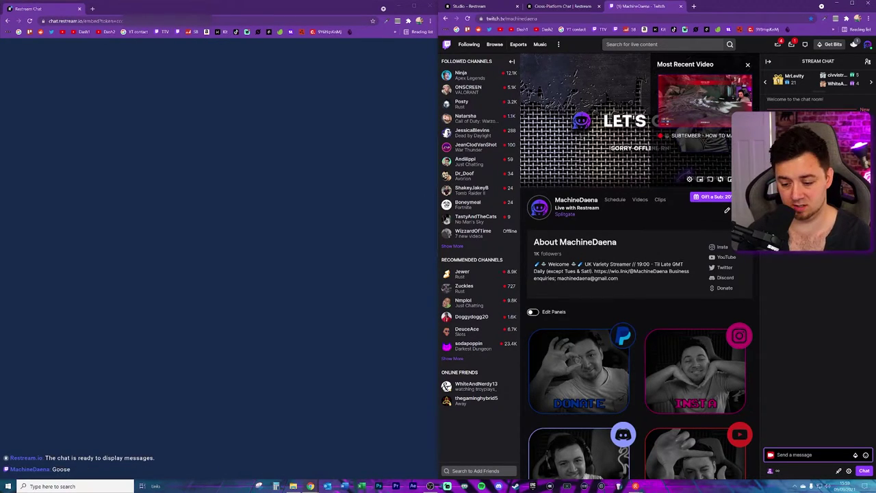
pyautogui.press('Return')
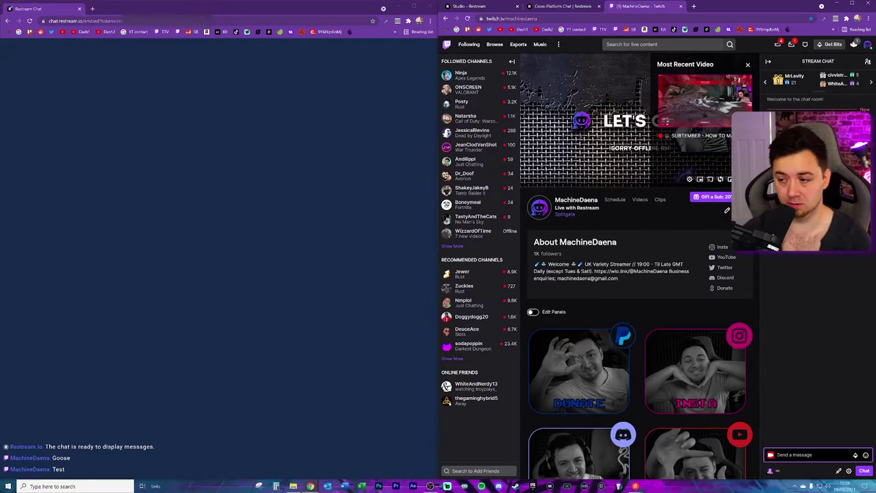
# - Set the embedded chat's message alignment to Top and reload the embed page
pyautogui.click(520, 288)
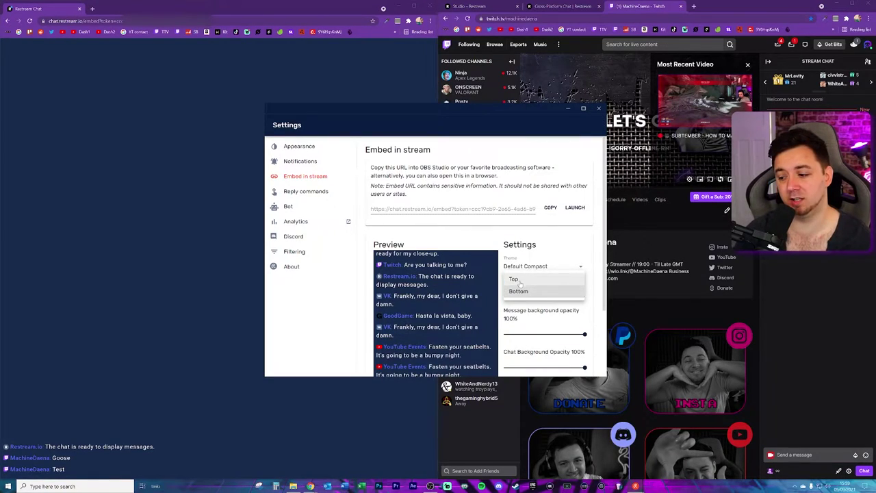
pyautogui.click(515, 279)
pyautogui.click(599, 108)
pyautogui.click(30, 21)
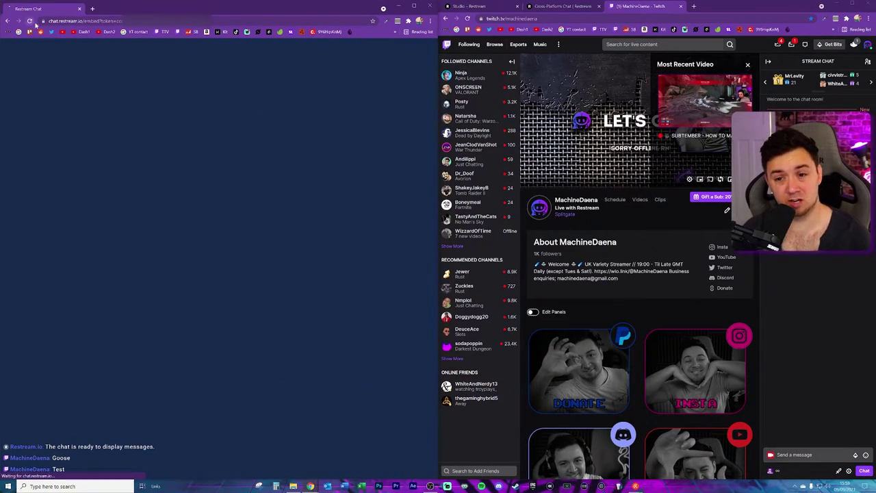
# - Send "Test", "Testing", "Goose" and "This text is at the top" in the Twitch stream chat
pyautogui.click(813, 453)
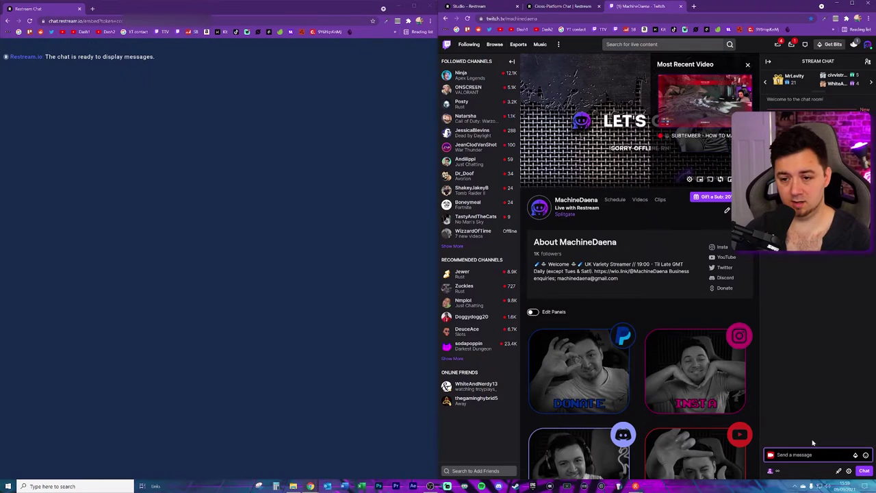
pyautogui.write('Testing')
pyautogui.press('Return')
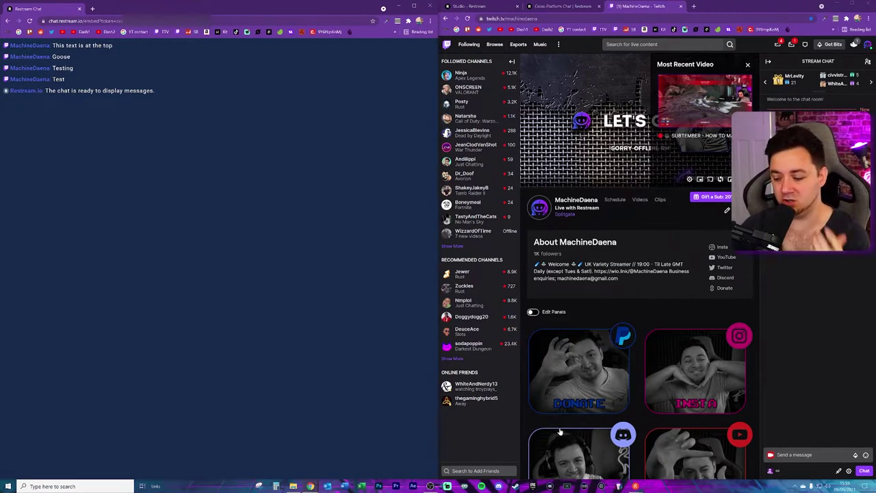
# - Revisit Restream Chat's Embed in stream settings to review the embed URL and display options
pyautogui.click(636, 455)
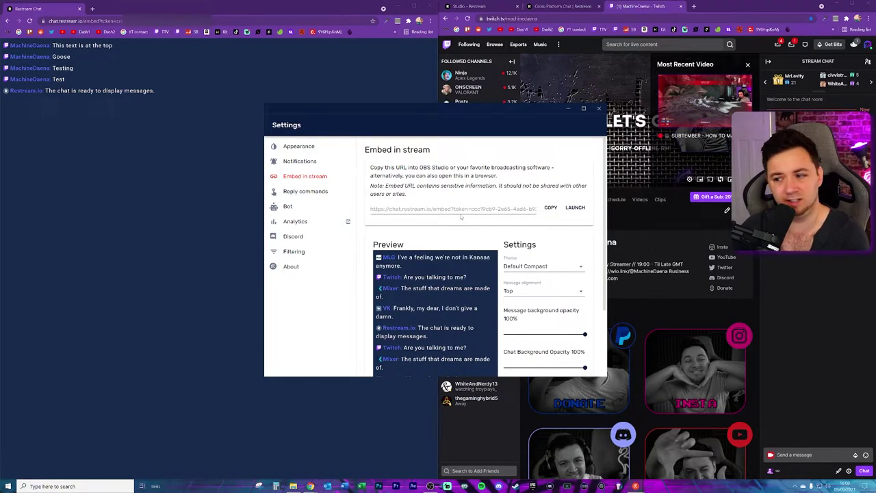
pyautogui.press('Escape')
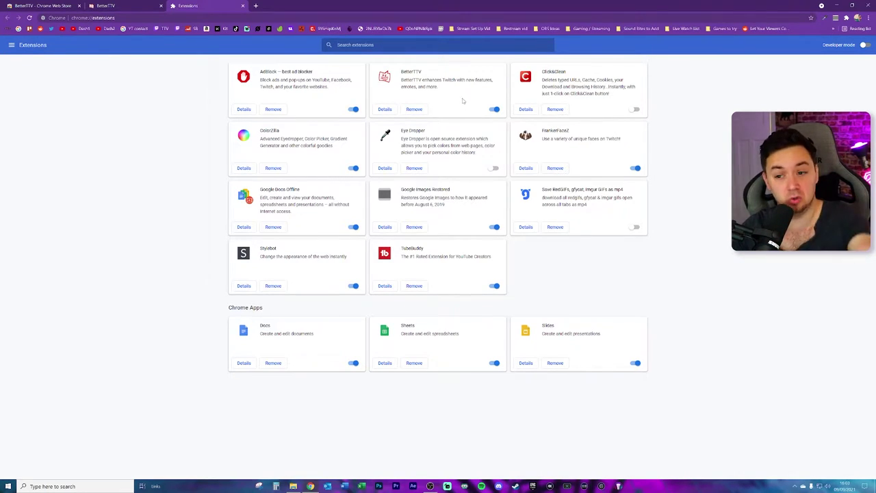
# - Review the BetterTTV extension among the installed extensions at chrome://extensions
pyautogui.click(90, 17)
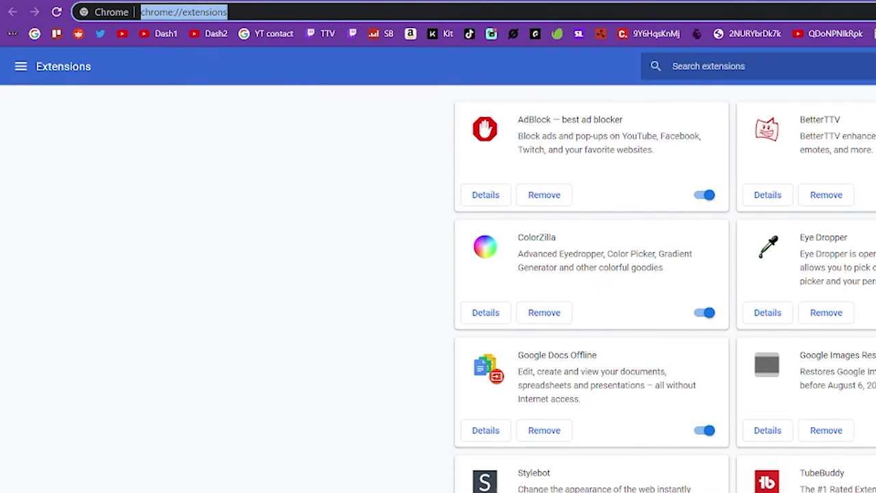
pyautogui.click(75, 65)
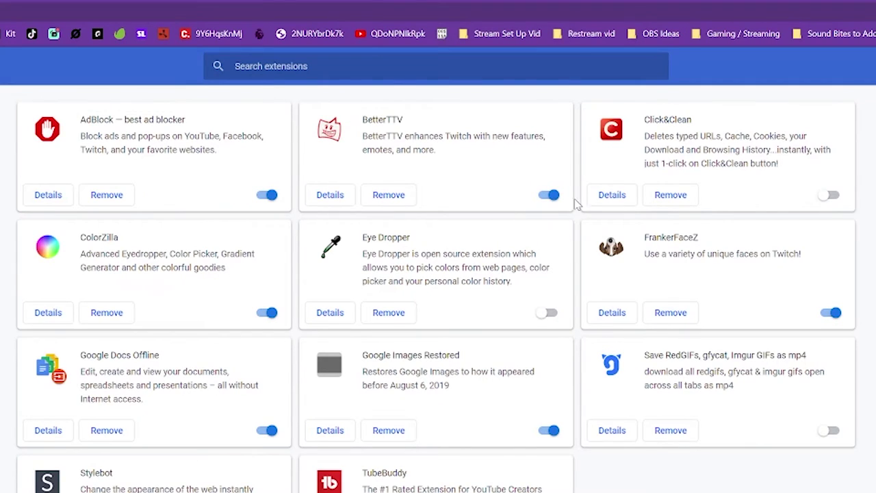
pyautogui.click(320, 198)
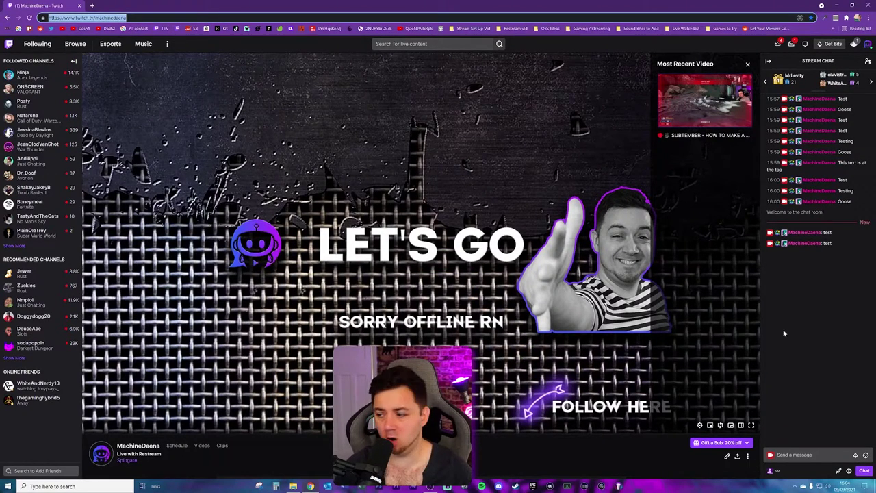
# - Open the BetterTTV settings from the Twitch channel's chat settings and go through the chat options to Reverse Chat Direction
pyautogui.click(624, 345)
pyautogui.scroll(-3, 625, 345)
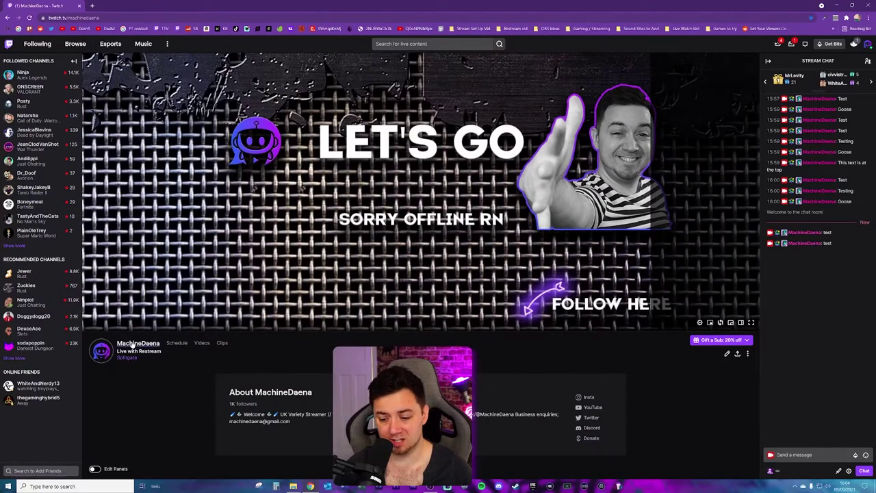
pyautogui.click(137, 346)
pyautogui.click(252, 257)
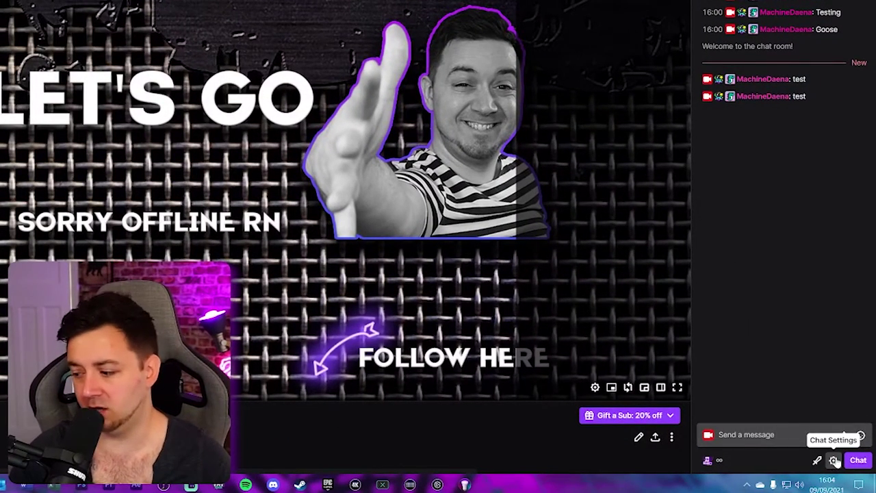
pyautogui.click(834, 461)
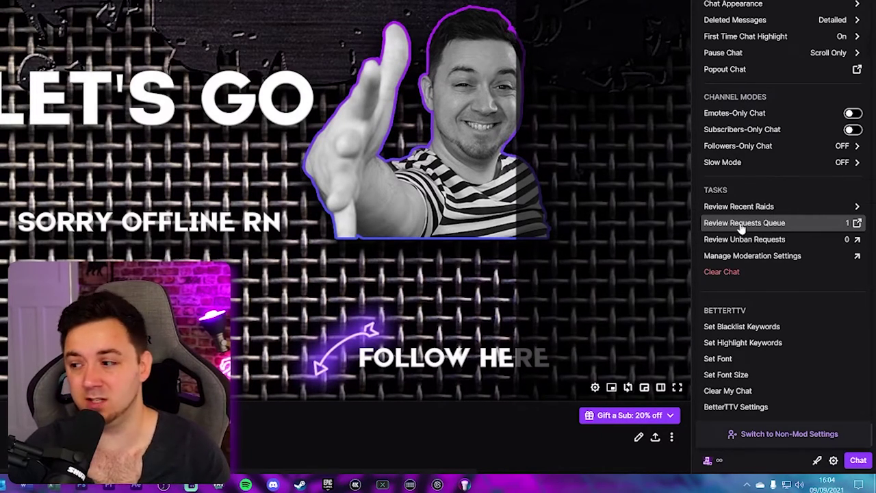
pyautogui.click(728, 410)
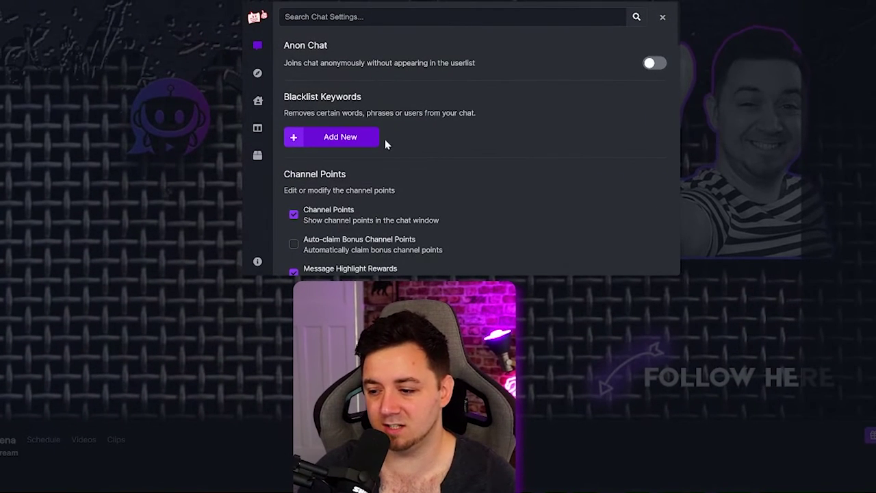
pyautogui.scroll(-1, 214, 118)
pyautogui.scroll(-1, 420, 124)
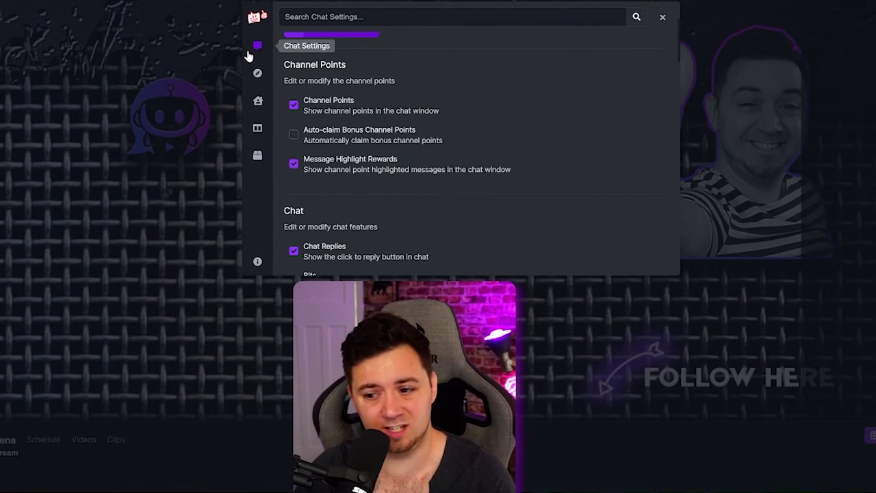
pyautogui.scroll(-2, 328, 95)
pyautogui.scroll(-4, 306, 144)
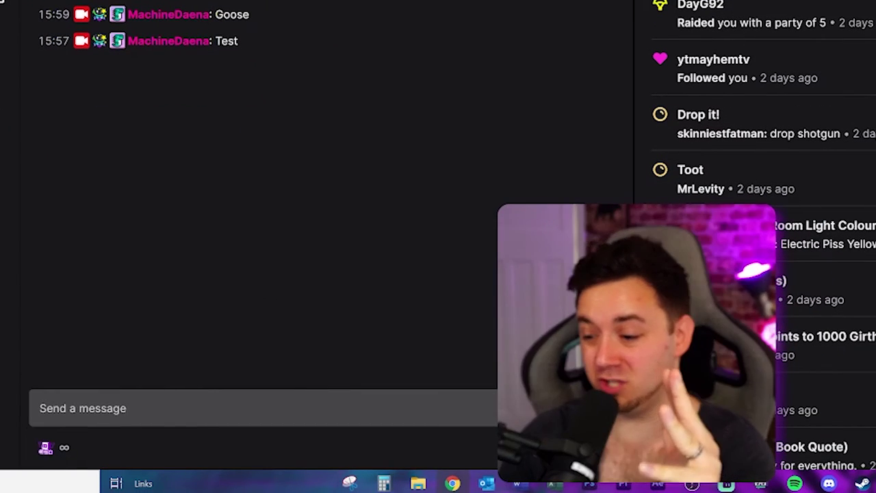
# - Check the Reverse Chat Direction option in the BetterTTV settings from Stream Manager's chat, then close the settings
pyautogui.click(573, 447)
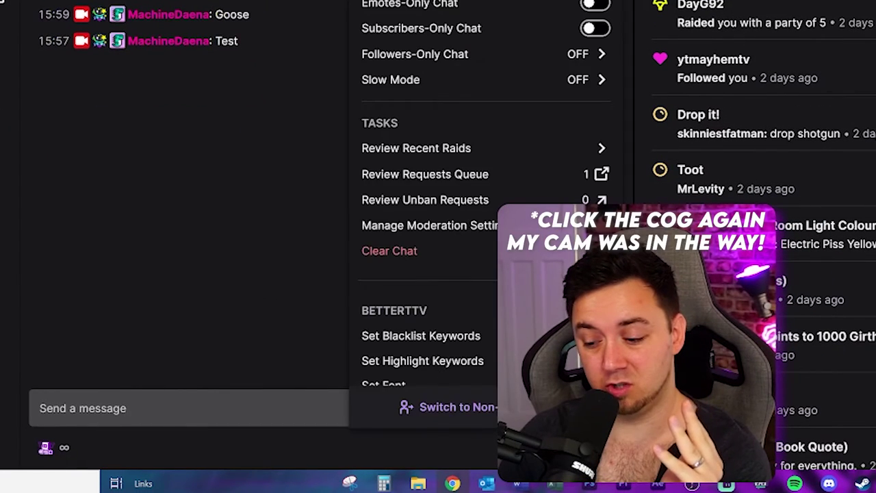
pyautogui.scroll(-2, 463, 230)
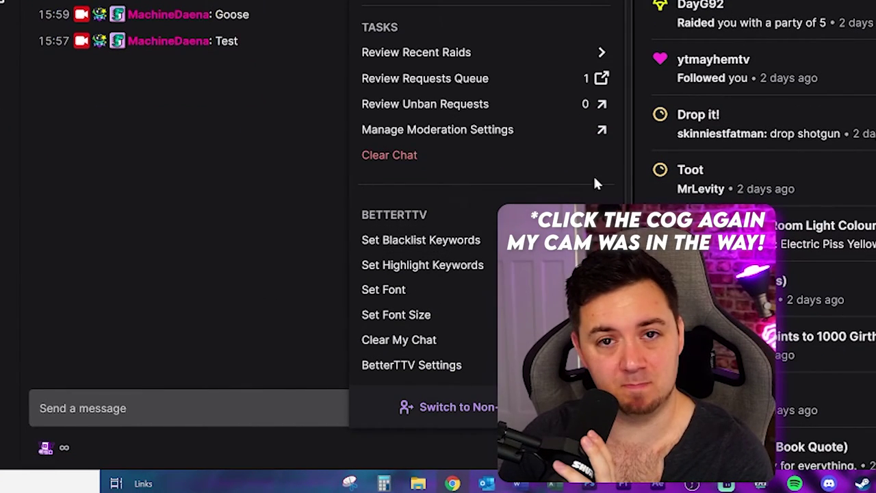
pyautogui.click(431, 369)
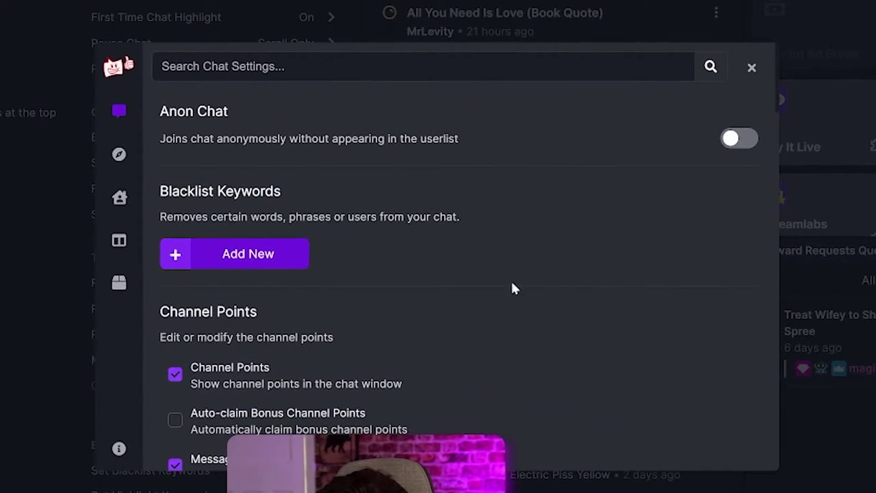
pyautogui.scroll(-5, 513, 287)
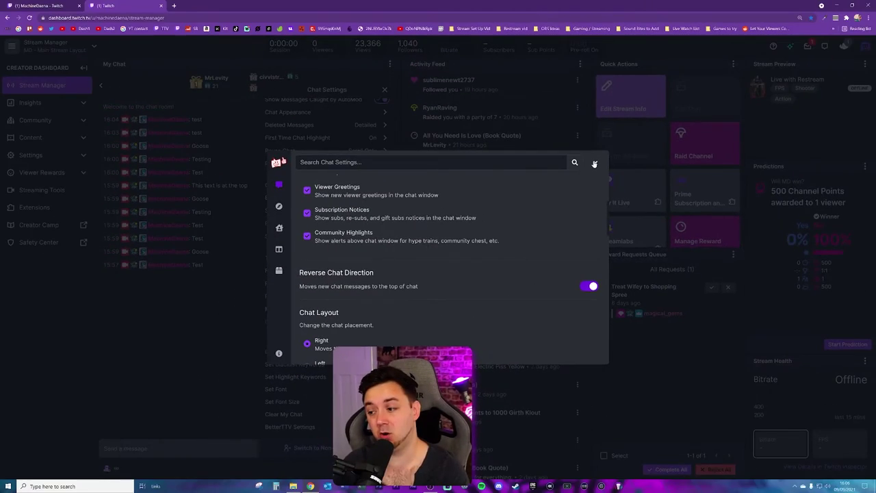
pyautogui.click(750, 66)
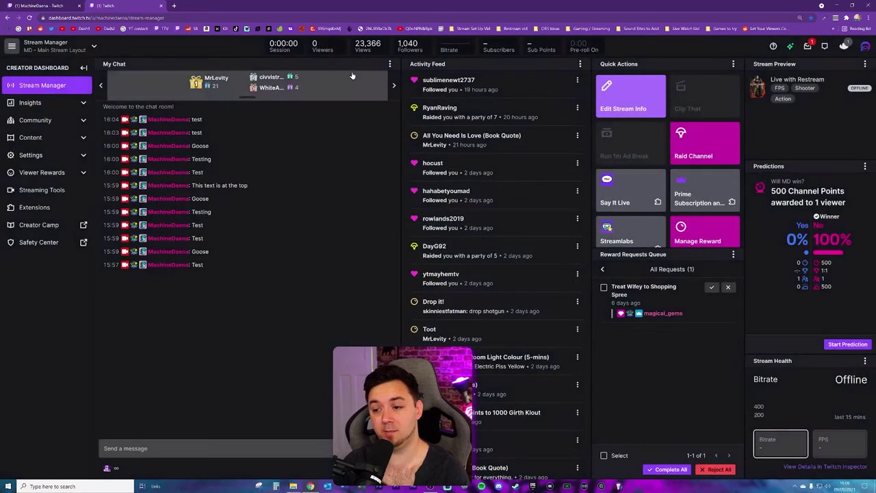
# - Pop out My Chat from Stream Manager, enlarge its window and send the messages "Test" and "GOOSE"
pyautogui.click(390, 64)
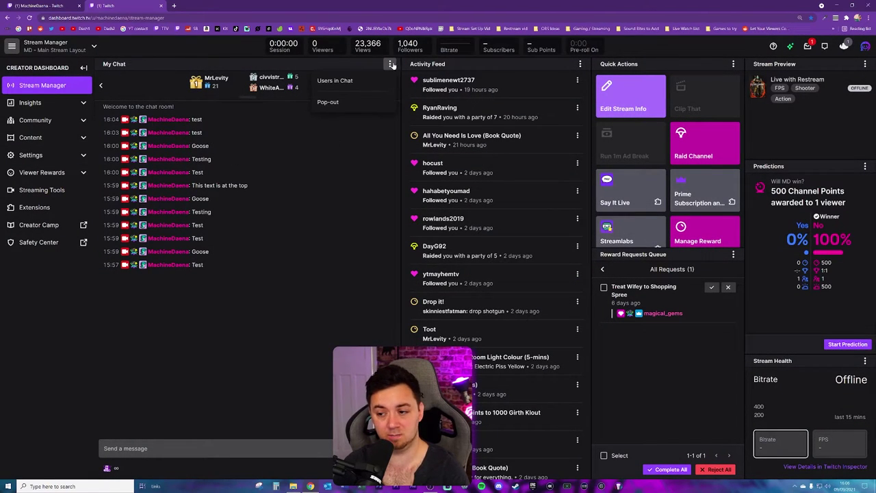
pyautogui.click(328, 102)
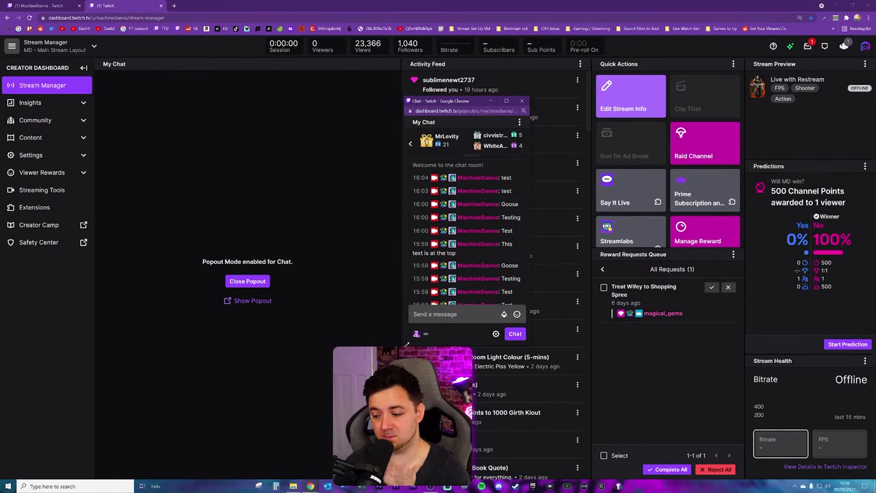
pyautogui.moveTo(406, 344); pyautogui.dragTo(243, 446)
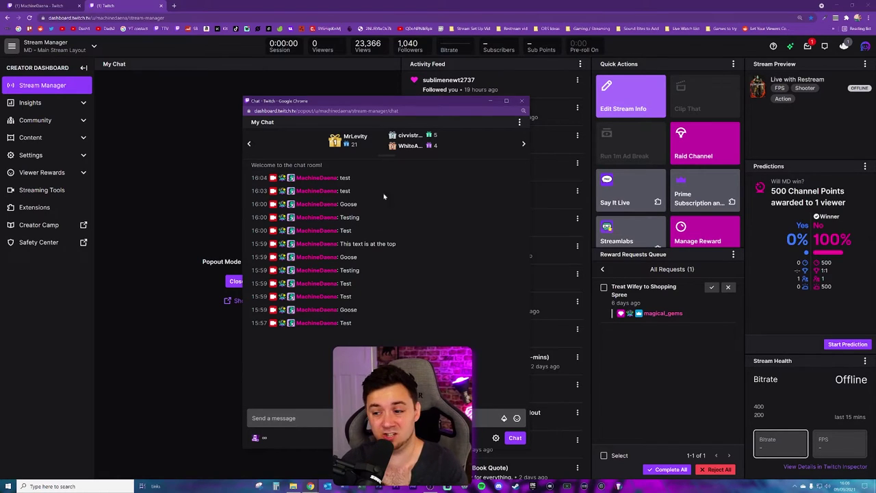
pyautogui.click(317, 416)
pyautogui.write('GOOSE')
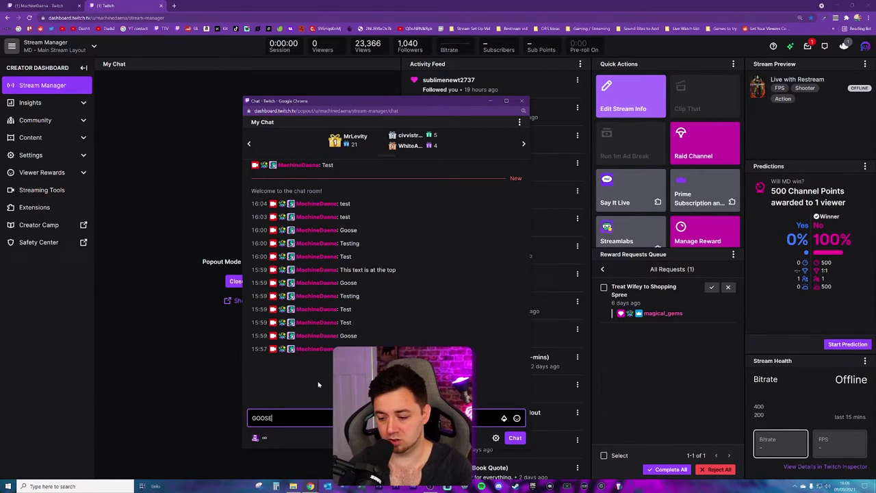
pyautogui.press('Return')
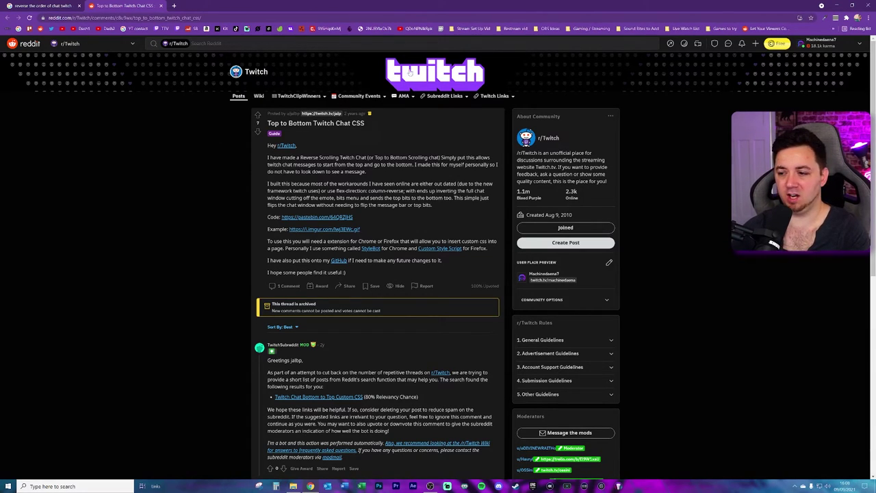
# - Open the Pastebin code link and the example GIF from the Reddit post "Top to Bottom Twitch Chat CSS" in new tabs
pyautogui.moveTo(268, 123); pyautogui.dragTo(361, 123)
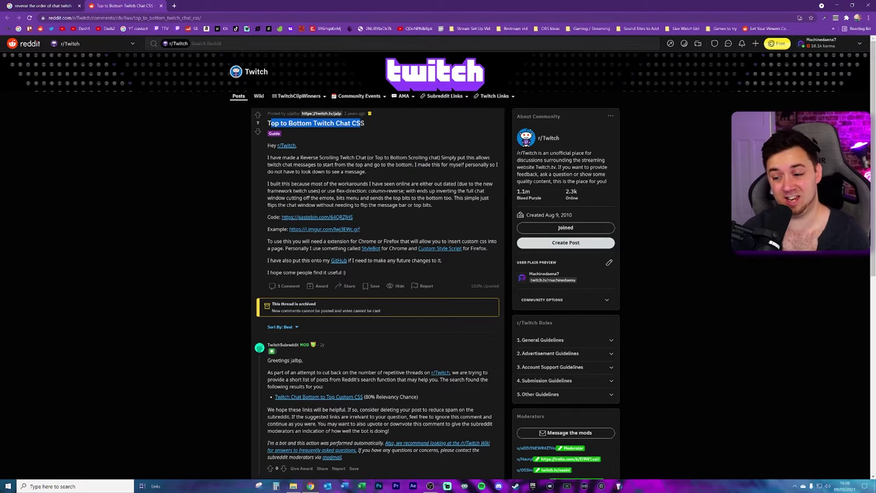
pyautogui.click(363, 123)
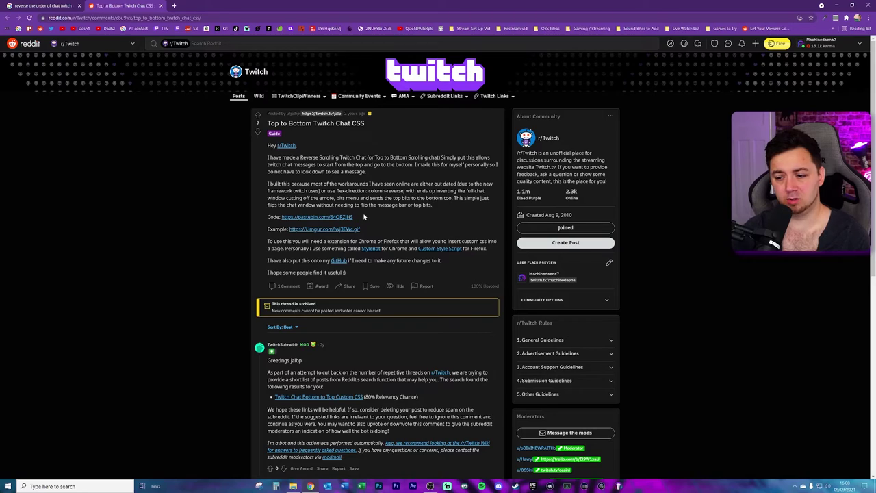
pyautogui.moveTo(363, 217); pyautogui.dragTo(288, 217)
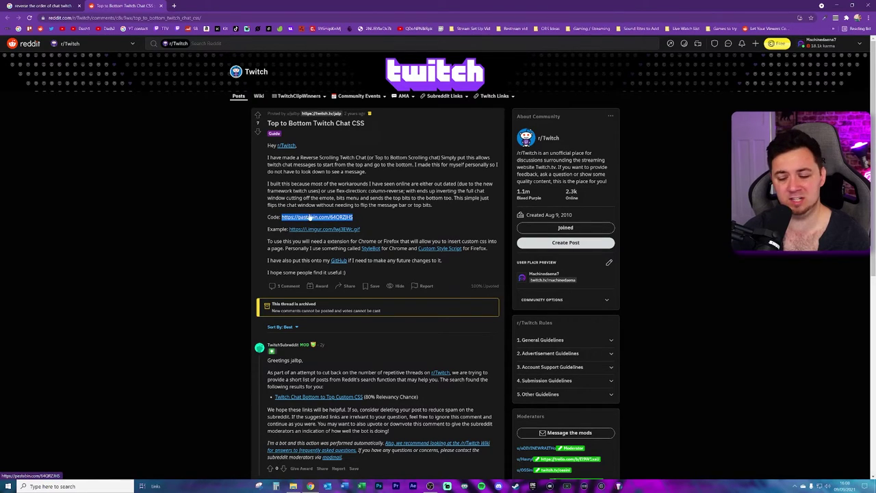
pyautogui.middleClick(311, 217)
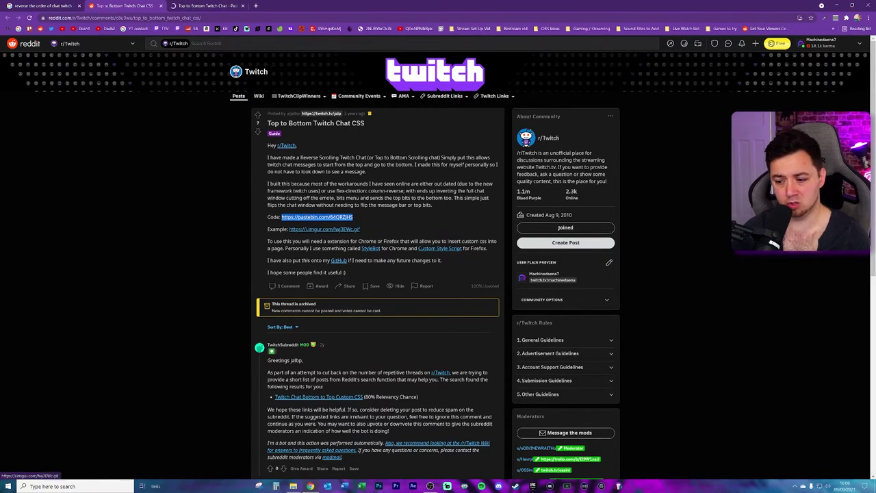
pyautogui.middleClick(321, 230)
pyautogui.click(284, 6)
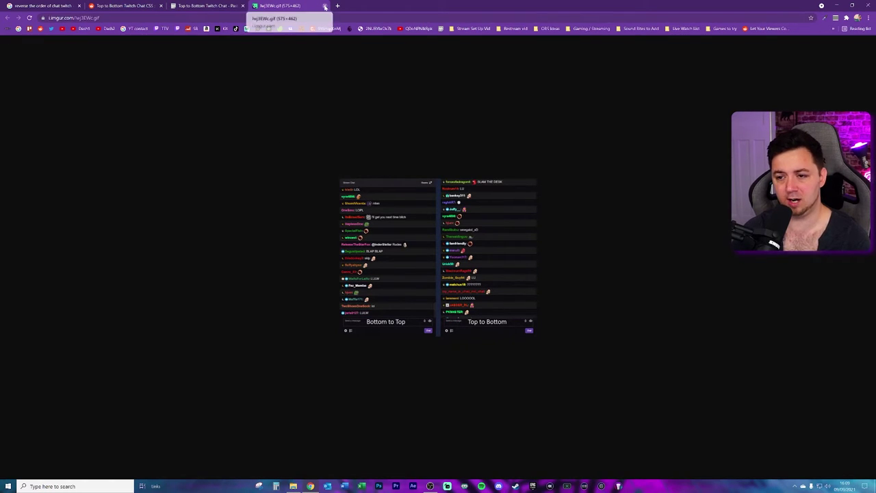
# - Close the example GIF, review the "Top to Bottom Twitch Chat" CSS on Pastebin and return to the Reddit post
pyautogui.click(205, 6)
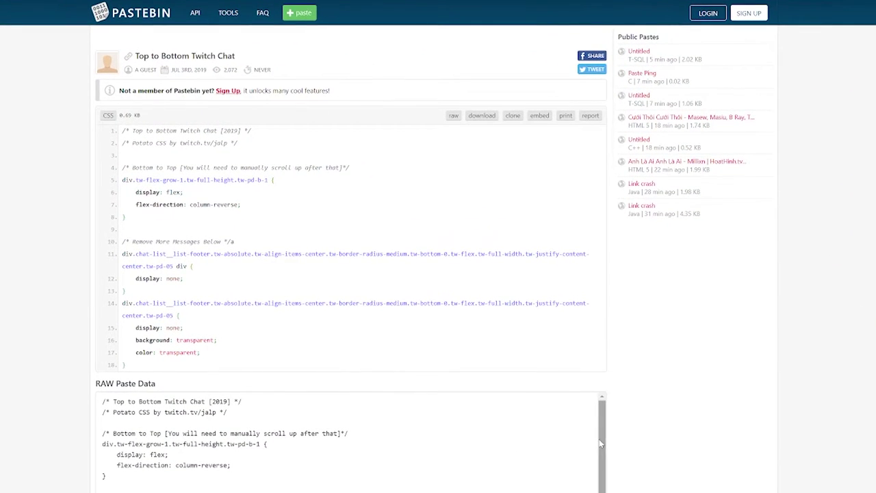
pyautogui.moveTo(599, 444); pyautogui.dragTo(599, 485)
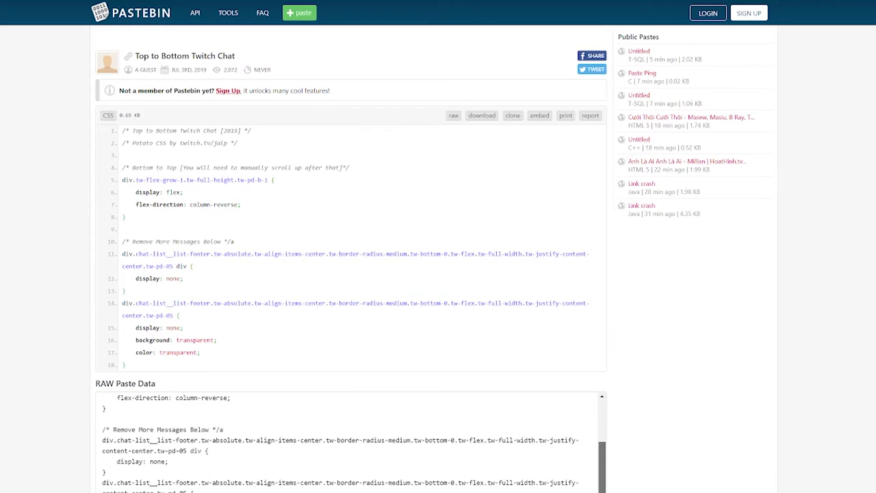
pyautogui.scroll(3, 342, 442)
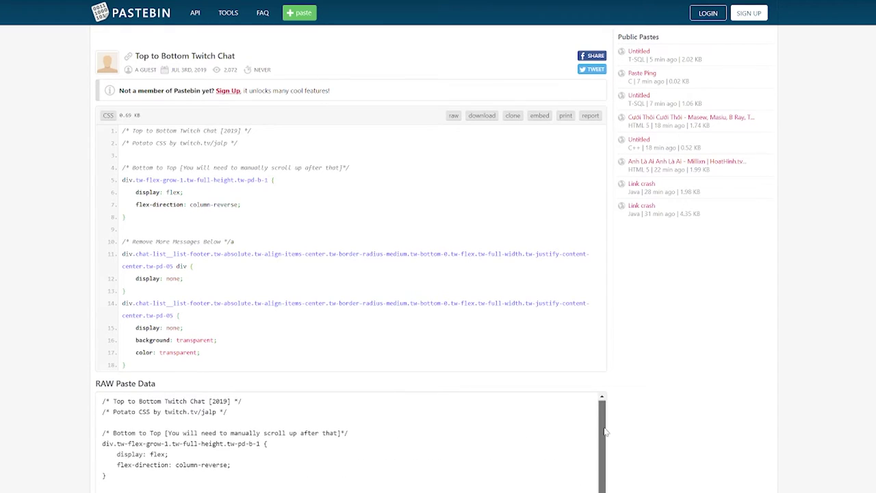
pyautogui.moveTo(601, 425); pyautogui.dragTo(602, 465)
pyautogui.hotkey('alt', 'Left')
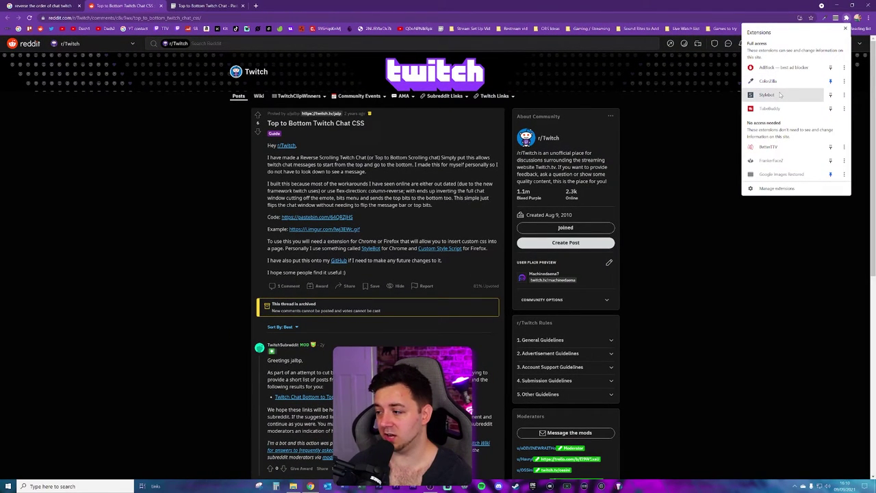
# - Open the Stylebot extension's options and show its list of saved styles
pyautogui.click(844, 94)
pyautogui.moveTo(821, 119)
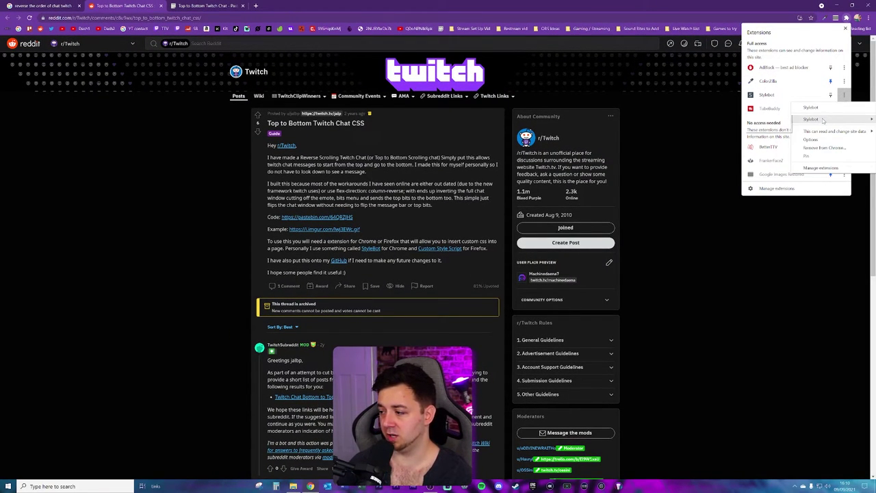
pyautogui.click(776, 128)
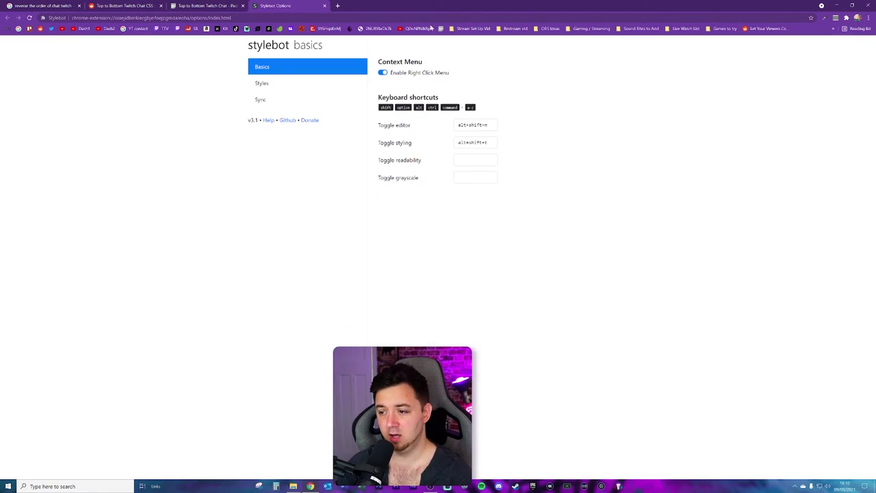
pyautogui.click(272, 84)
pyautogui.click(281, 67)
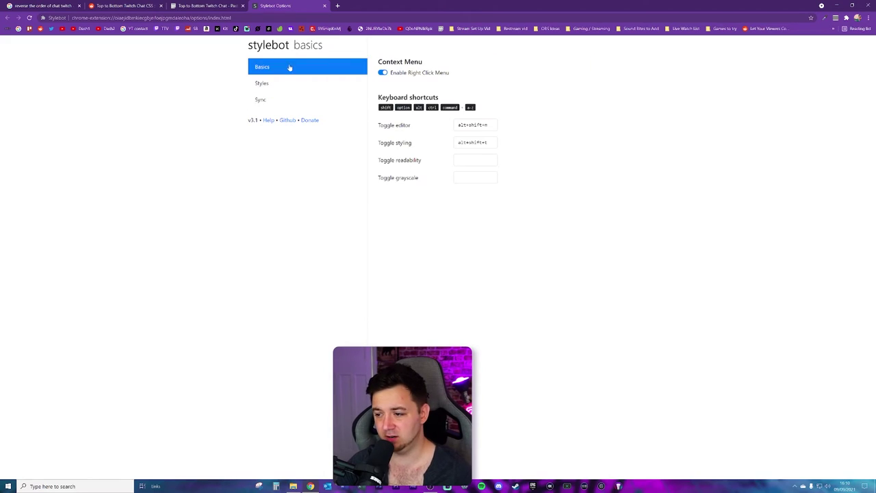
pyautogui.click(269, 85)
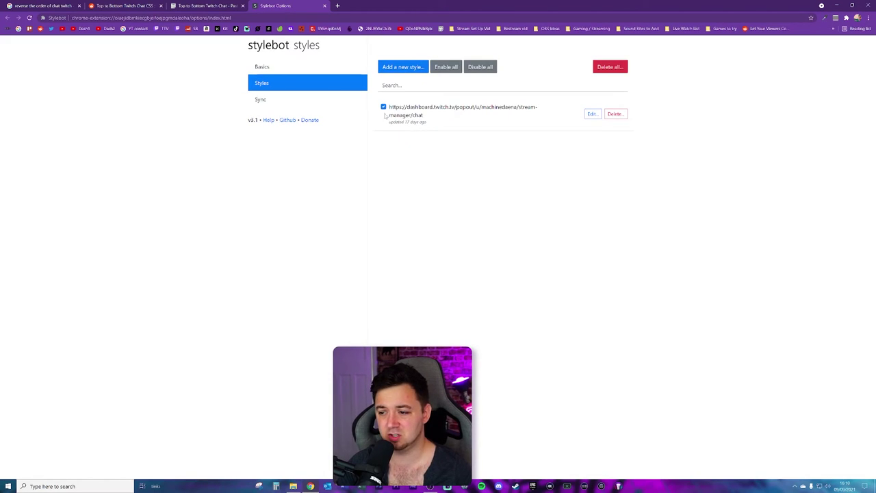
# - Edit the style for the Twitch Stream Manager popout chat URL, check the CSS on Pastebin and save the style
pyautogui.moveTo(426, 118); pyautogui.dragTo(386, 106)
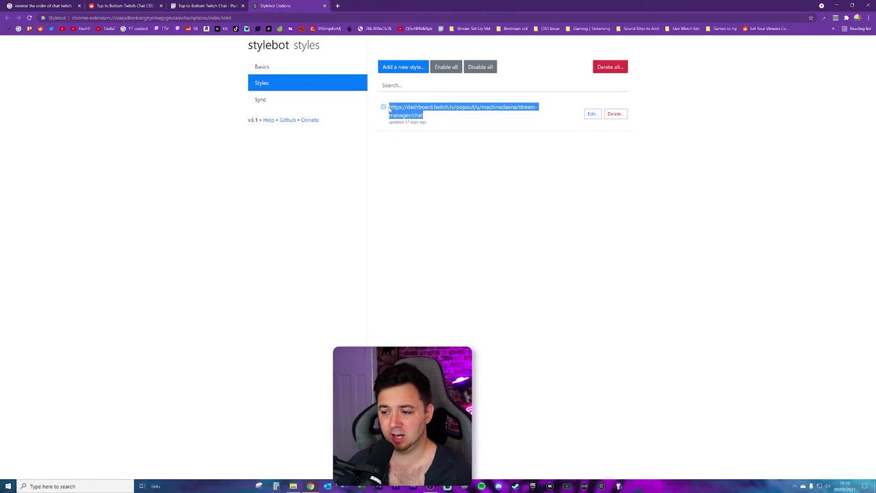
pyautogui.click(525, 204)
pyautogui.click(593, 114)
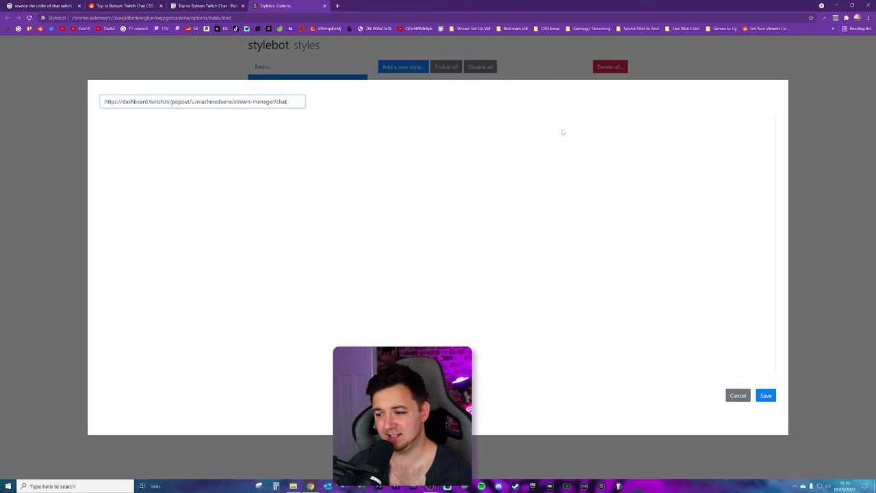
pyautogui.moveTo(156, 250); pyautogui.dragTo(102, 118)
pyautogui.click(215, 5)
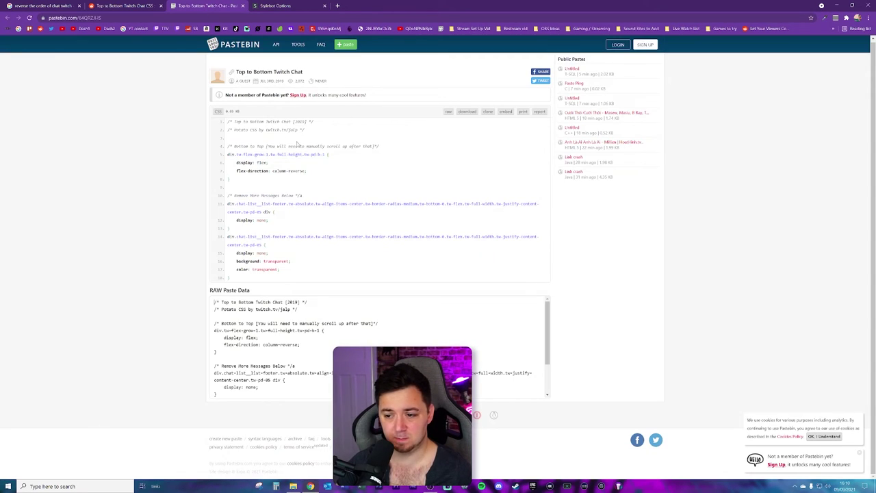
pyautogui.click(274, 6)
pyautogui.click(735, 395)
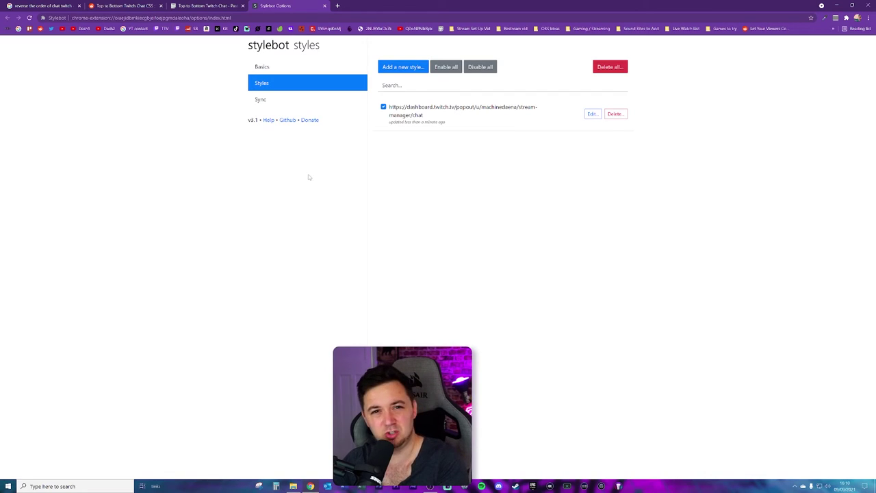
# - Show Stylebot's Basics options and open its Style Element editor on the Twitch popout chat
pyautogui.click(270, 66)
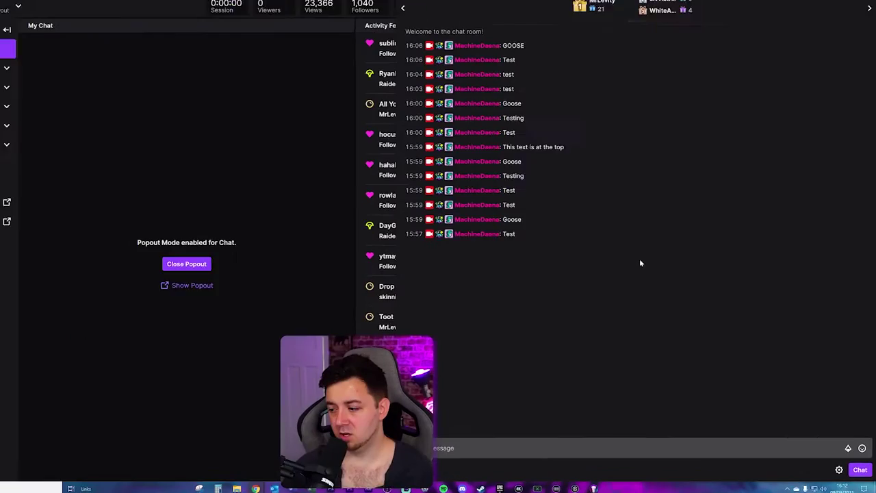
pyautogui.rightClick(605, 75)
pyautogui.moveTo(643, 212)
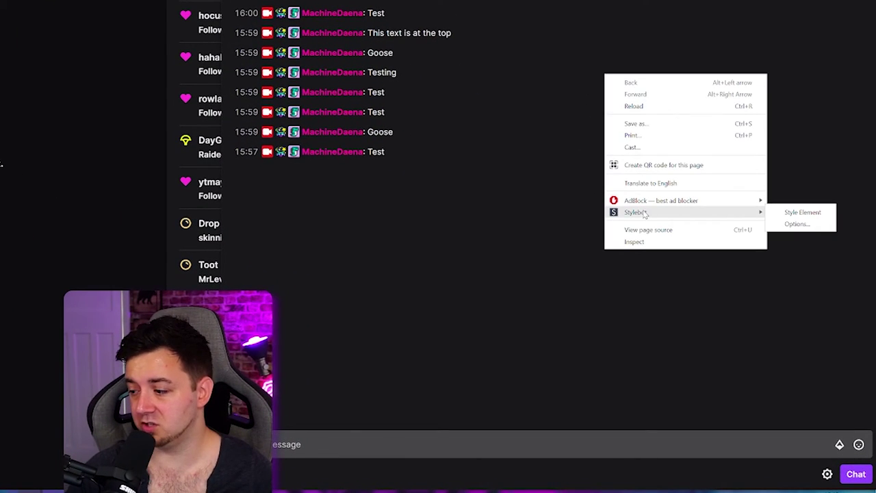
pyautogui.click(794, 214)
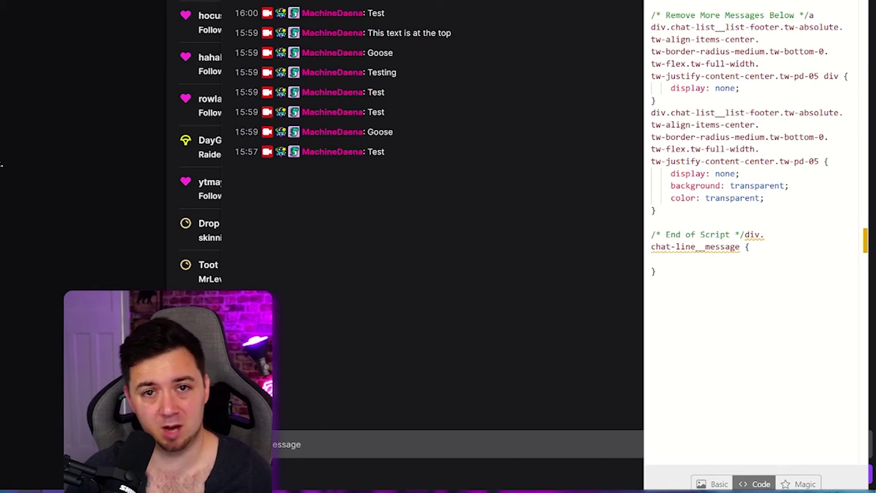
# - Highlight the CSS in the popout chat's Stylebot code editor, including its closing brace, and clear the selection
pyautogui.hotkey('ctrl', 'a')
pyautogui.hotkey('ctrl', 'a')
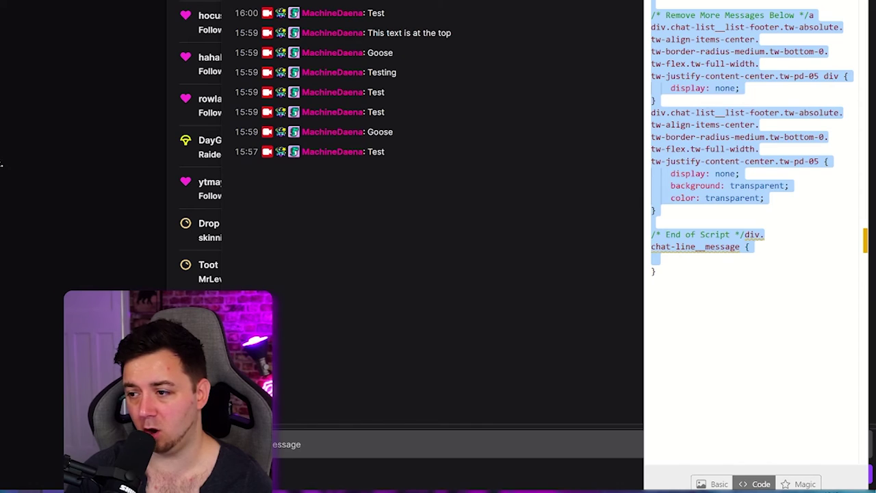
pyautogui.moveTo(656, 271); pyautogui.dragTo(651, 186)
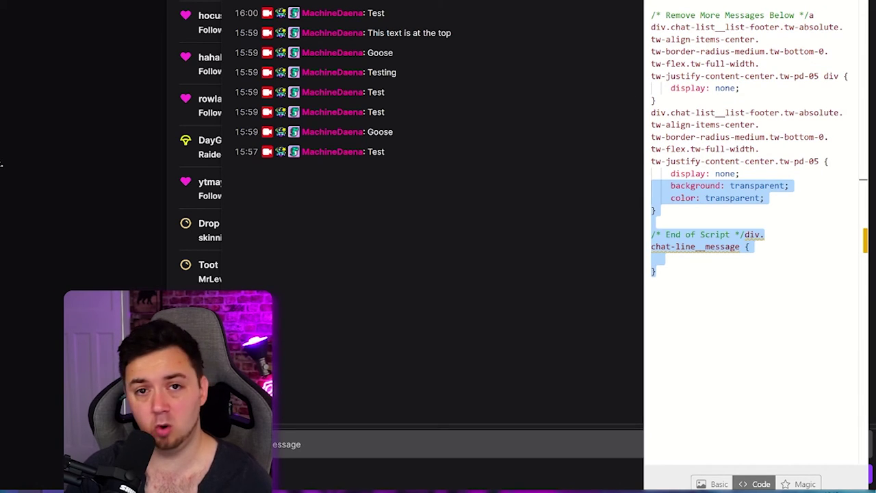
pyautogui.click(656, 271)
# - Look through the Stylebot editor's Basic and Magic modes, return to Code and highlight the end of the CSS briefly
pyautogui.click(712, 483)
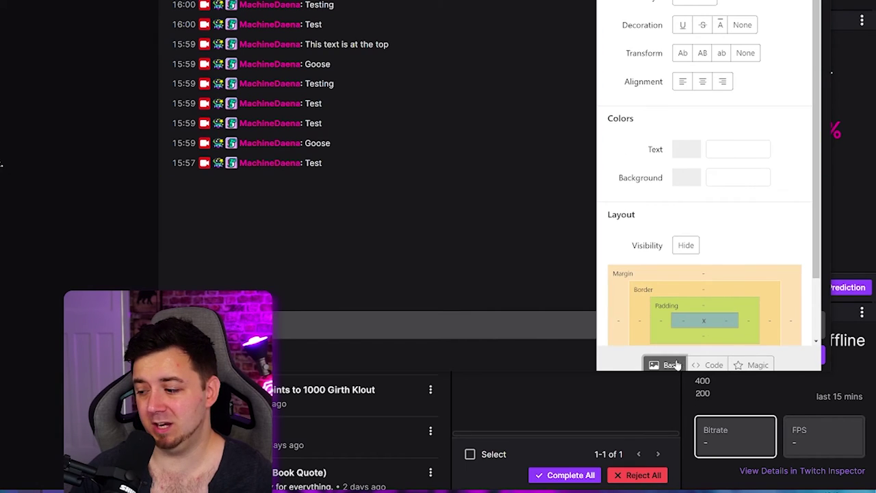
pyautogui.click(709, 365)
pyautogui.click(753, 365)
pyautogui.click(704, 365)
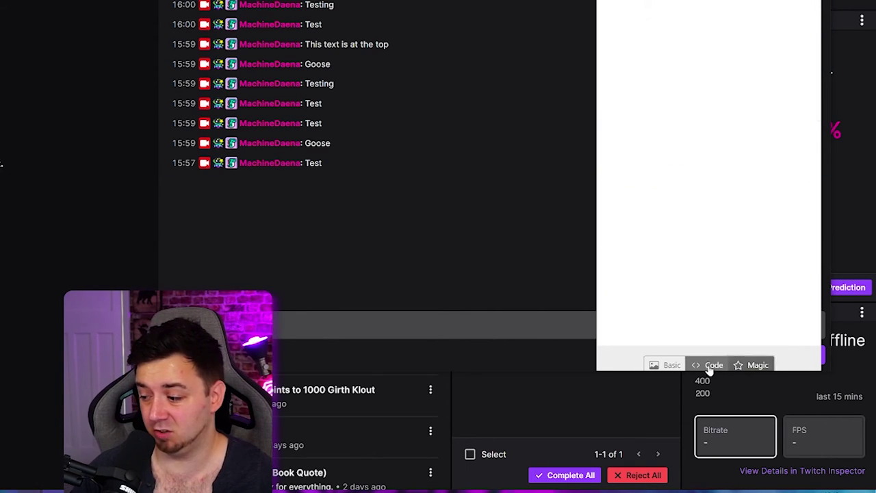
pyautogui.moveTo(609, 283); pyautogui.dragTo(603, 173)
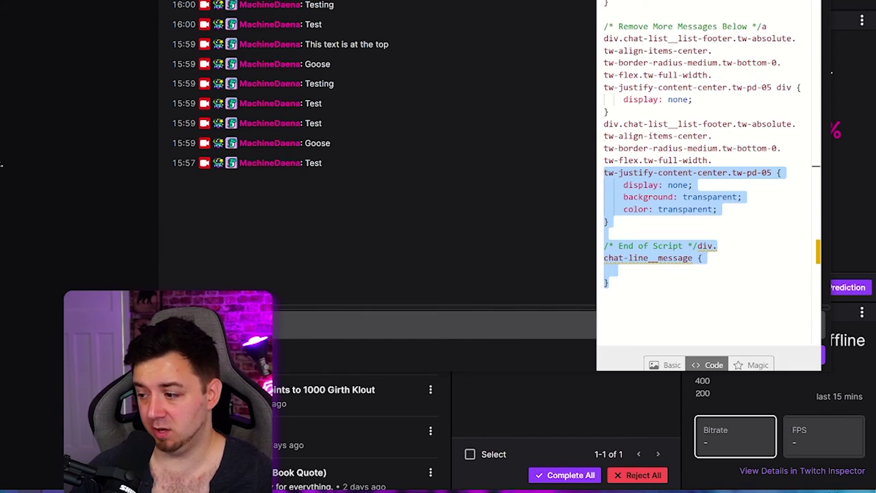
pyautogui.press('Left')
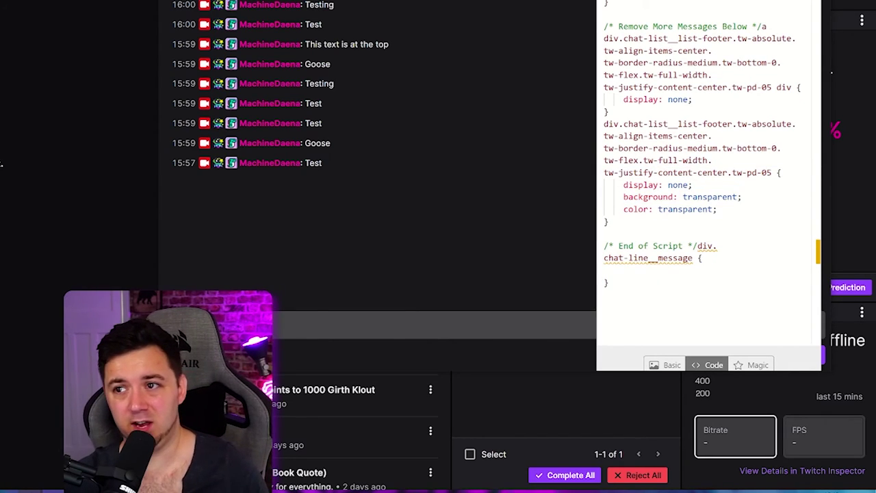